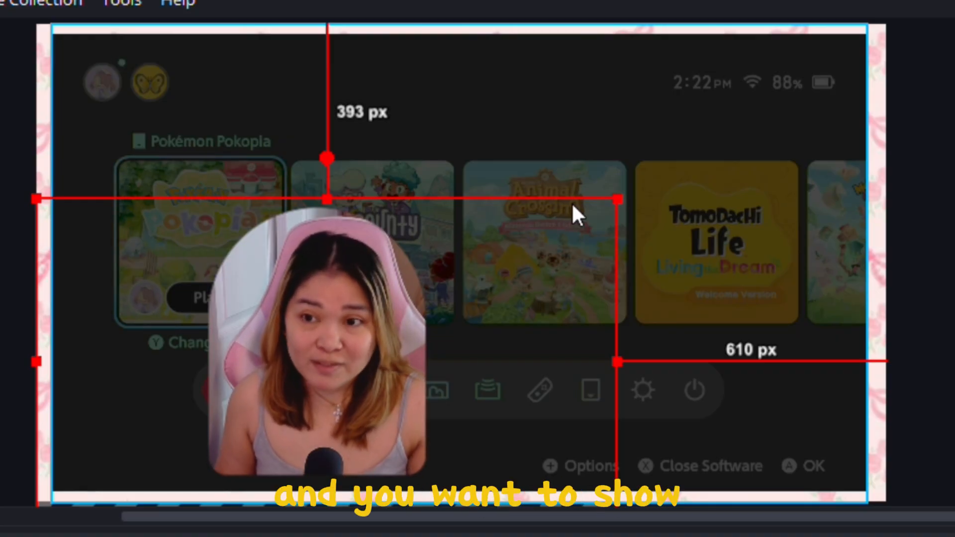
- Reposition the masked camera over the game capture and the camera screenshot image within the scene preview
left_click_drag(374, 422, 764, 371)
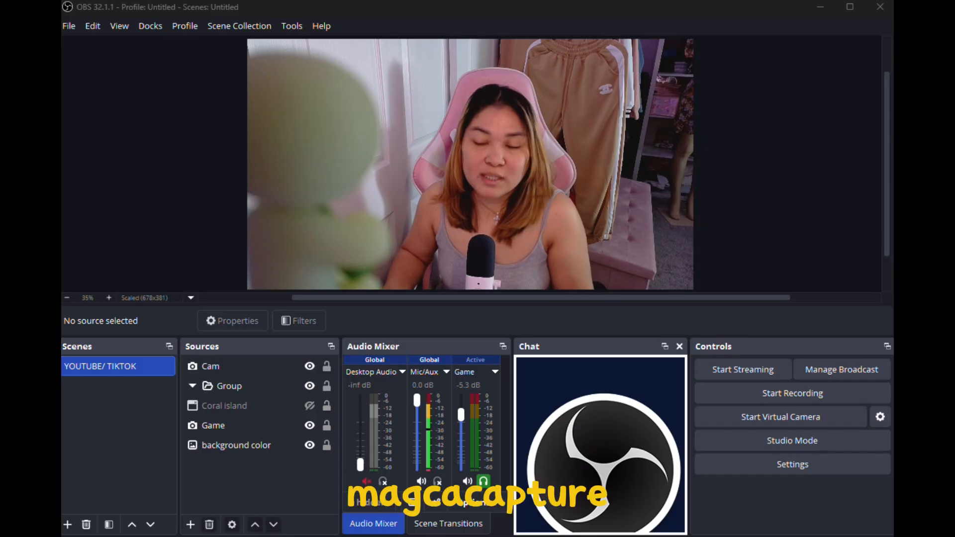
left_click(439, 186)
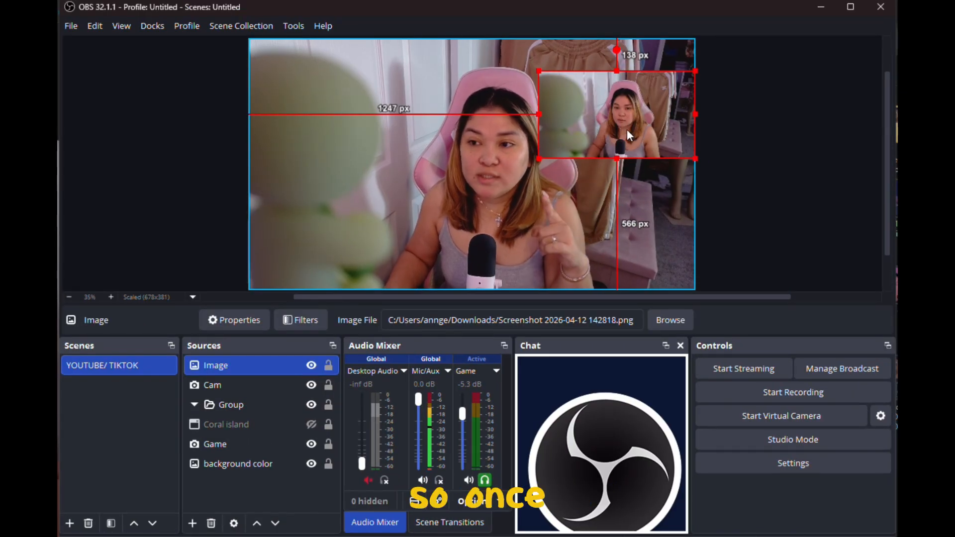
mouse_move(627, 130)
left_mouse_down()
mouse_move(604, 128)
mouse_move(623, 138)
left_mouse_up()
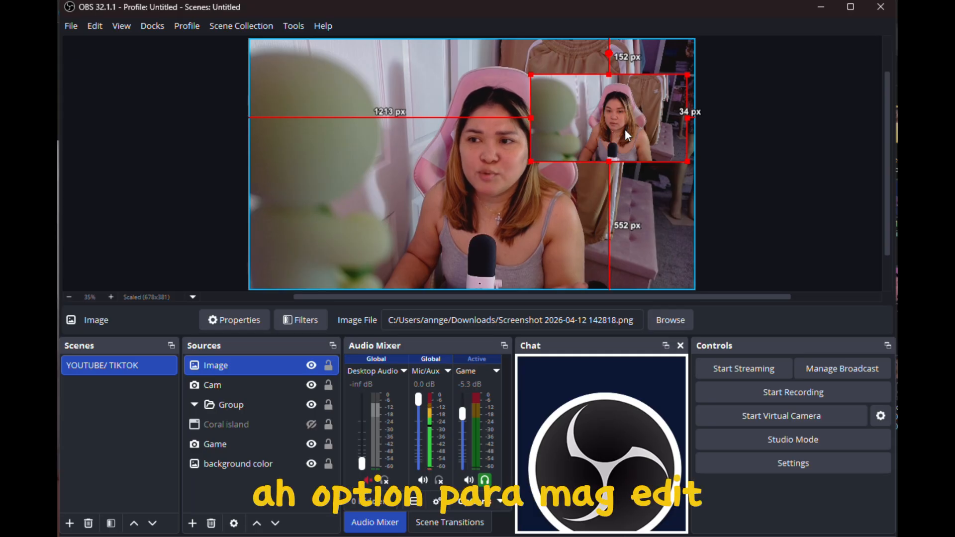
left_click_drag(627, 134, 356, 103)
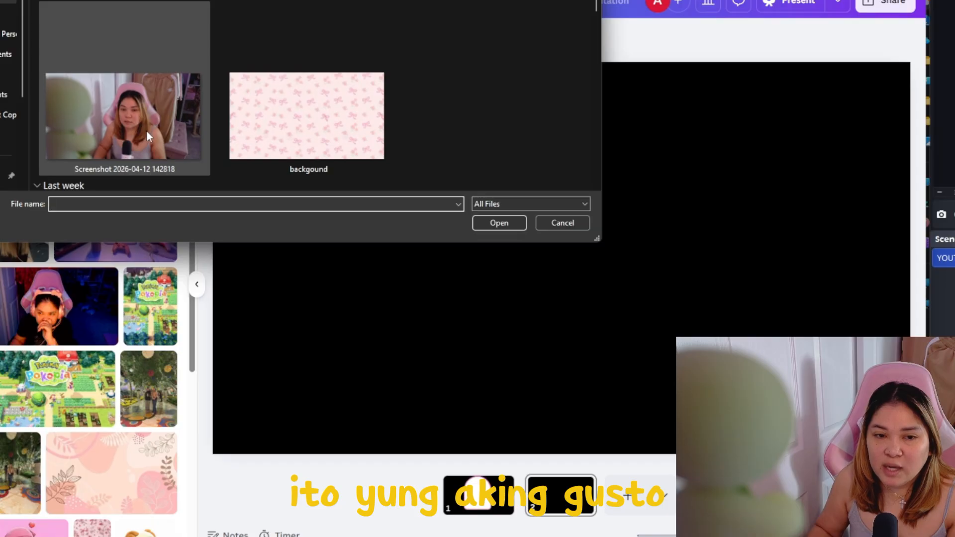
left_click(146, 130)
left_click(511, 223)
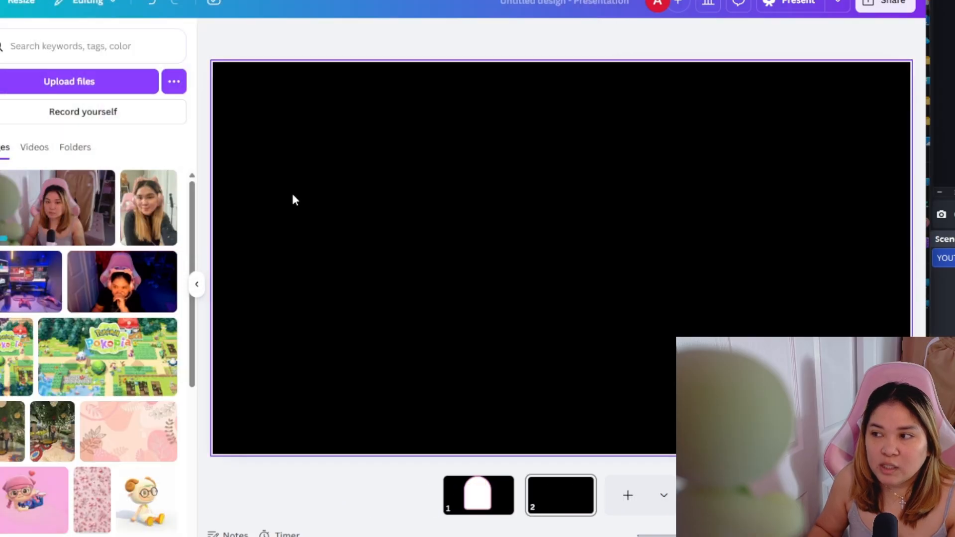
left_click(69, 211)
left_click_drag(478, 231, 357, 159)
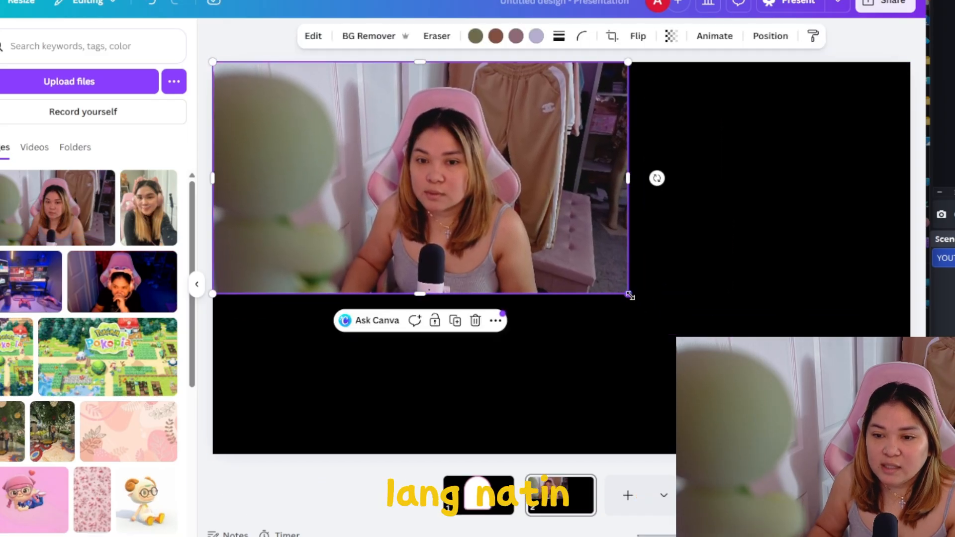
left_click_drag(629, 296, 912, 454)
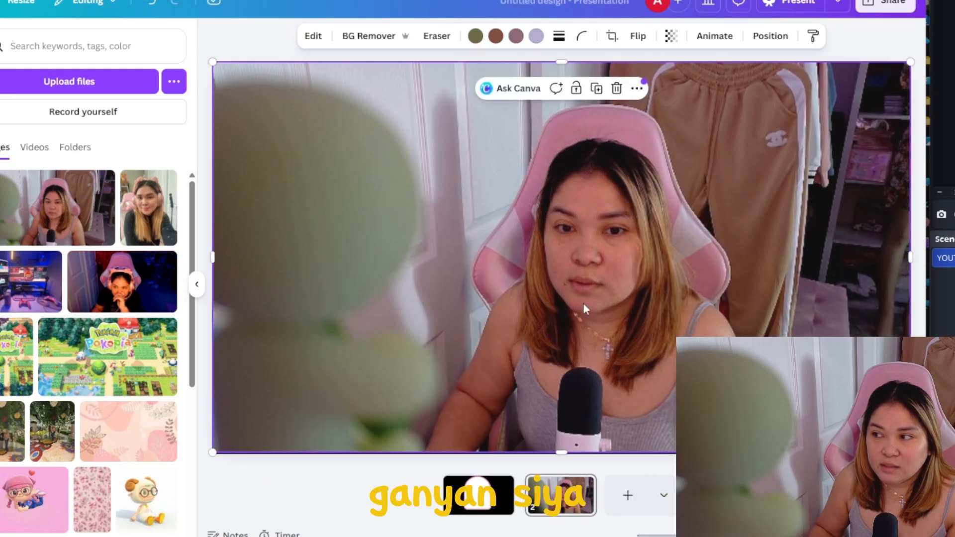
key("Escape")
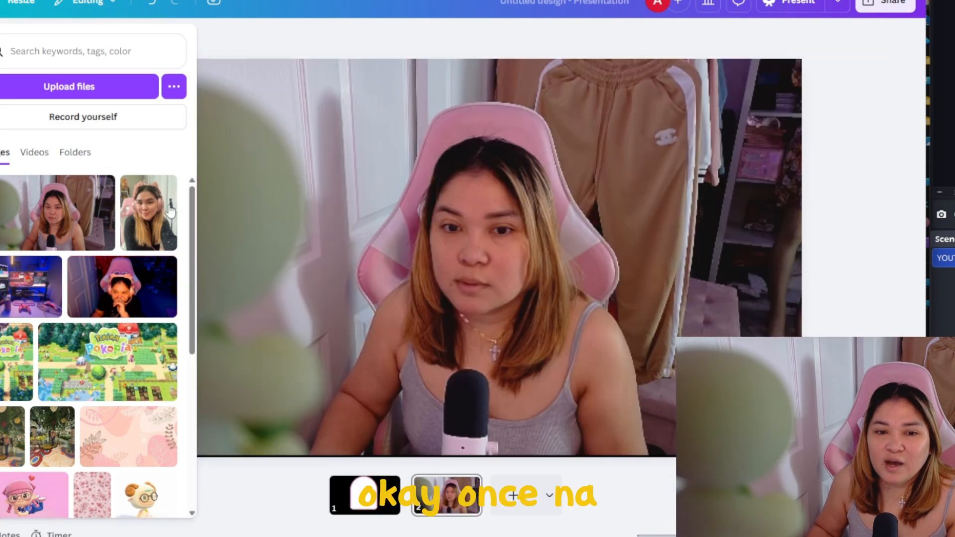
- Add the recently used arch shape to the page and enlarge it to nearly the page height
left_click(450, 361)
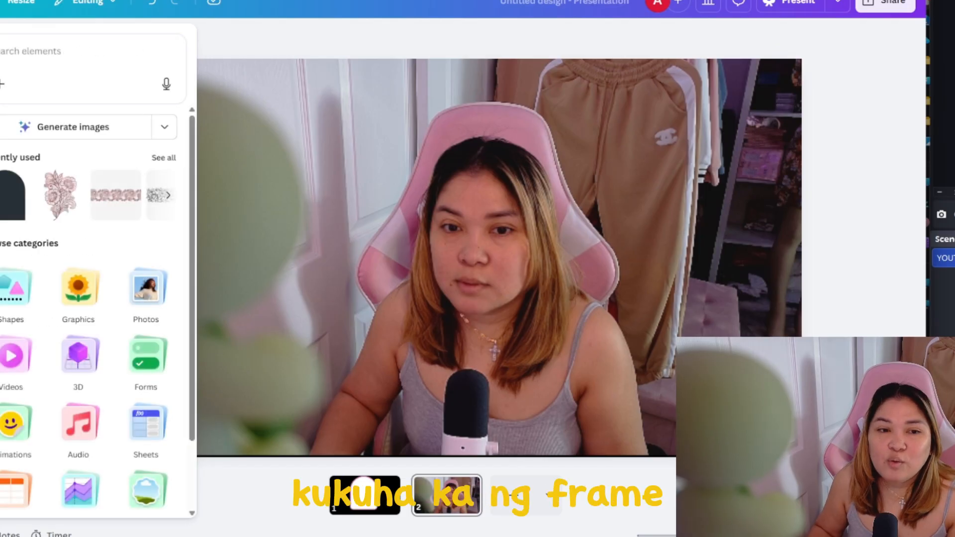
left_click(4, 202)
left_click_drag(452, 246, 420, 120)
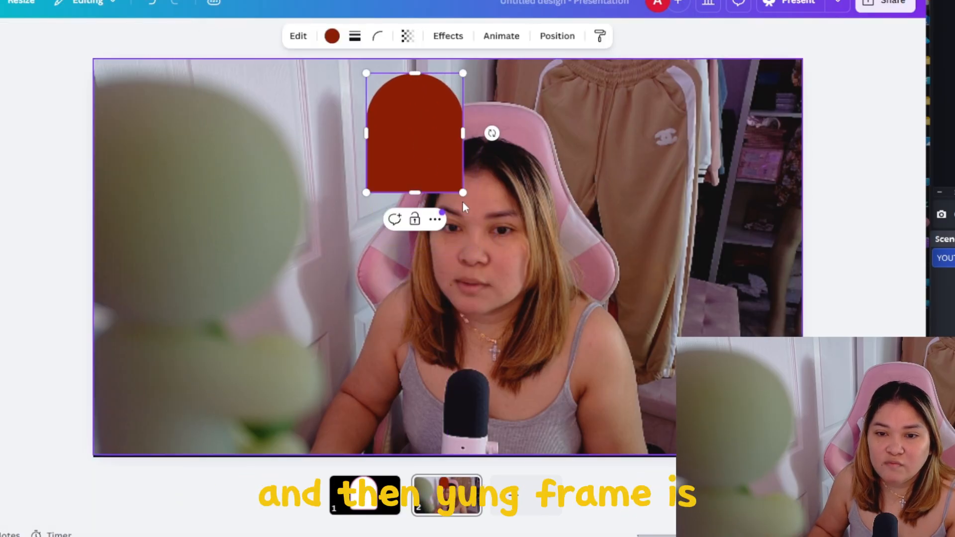
left_click_drag(461, 191, 660, 455)
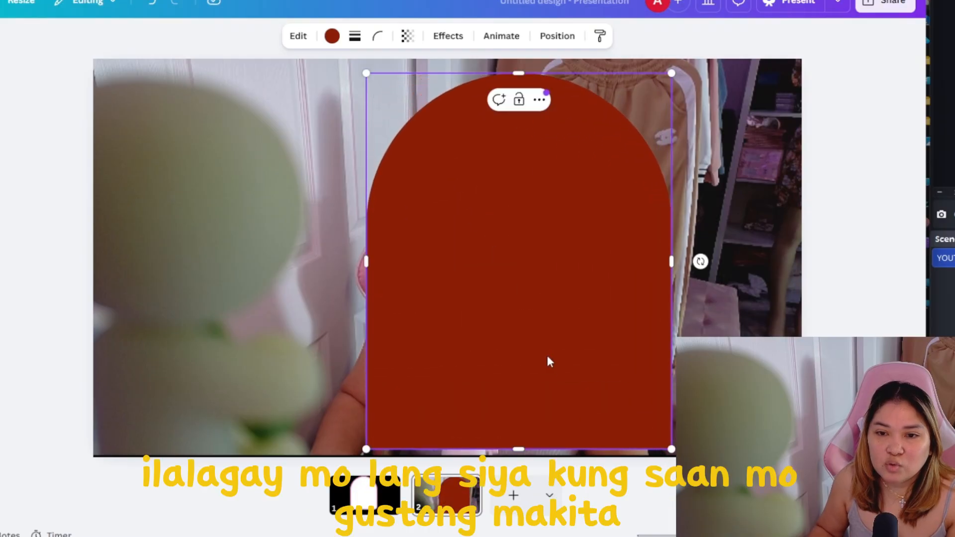
- Center the arch over the person in the photo and enlarge it slightly to span the page height
left_click_drag(550, 362, 489, 347)
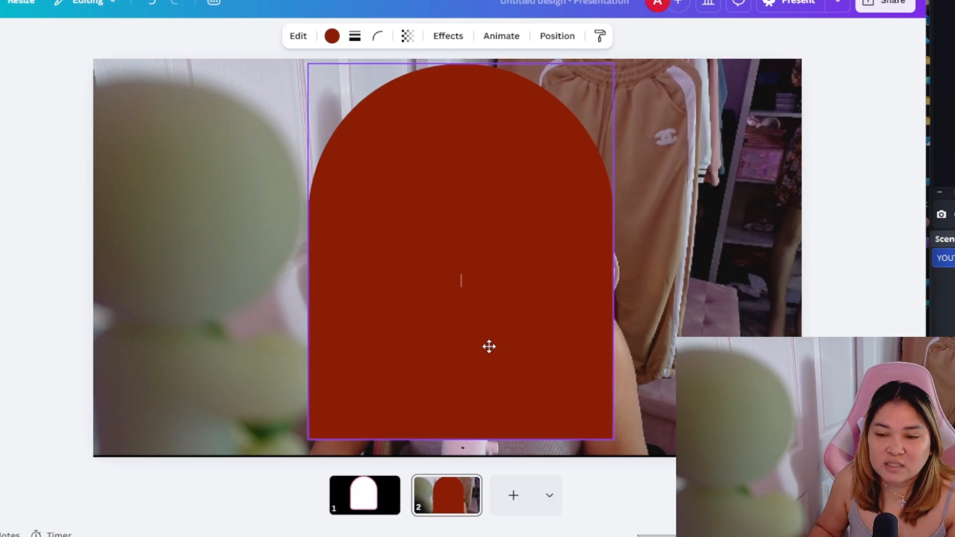
left_click(612, 419)
left_click_drag(614, 440, 626, 456)
left_click_drag(495, 356, 509, 358)
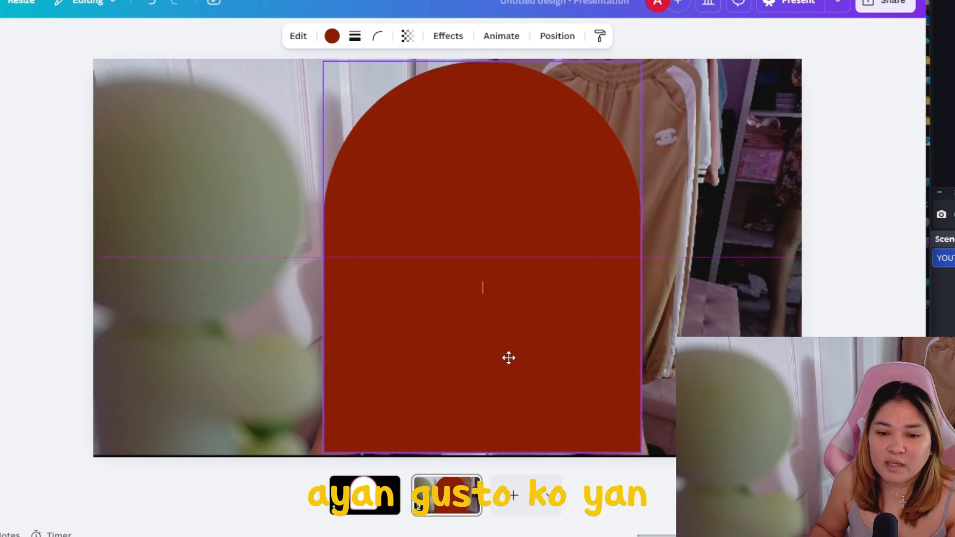
left_click(863, 287)
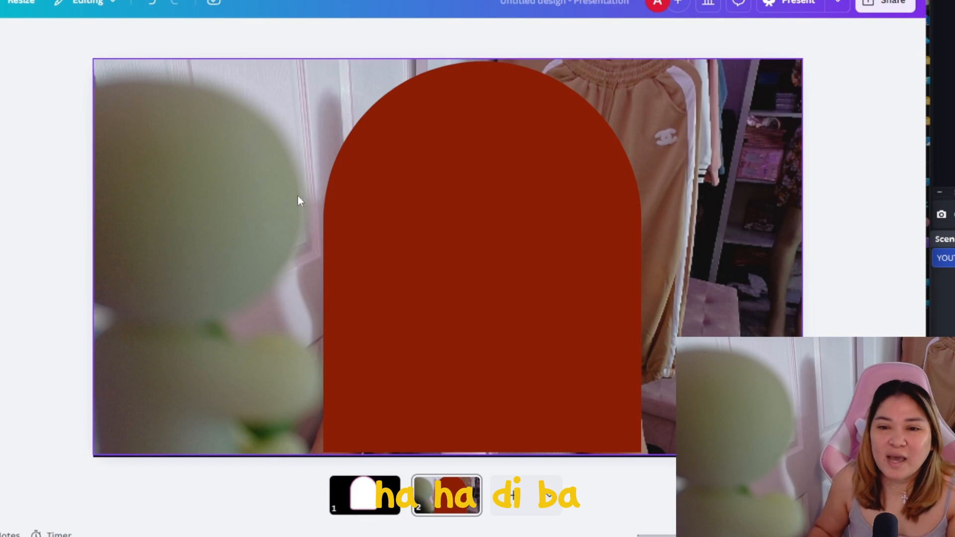
- Remove the arch's fill with the No color option and give it a solid stroke
left_click(514, 236)
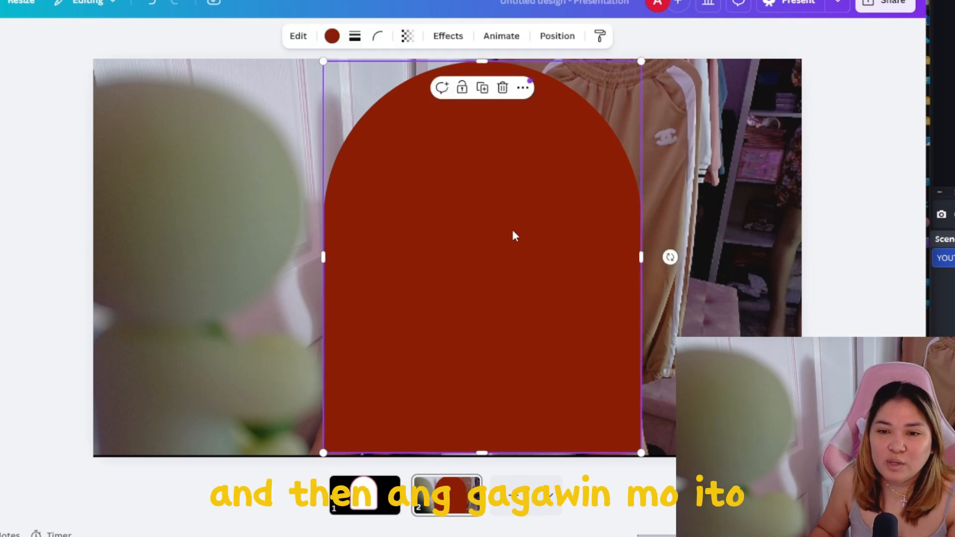
left_click(331, 37)
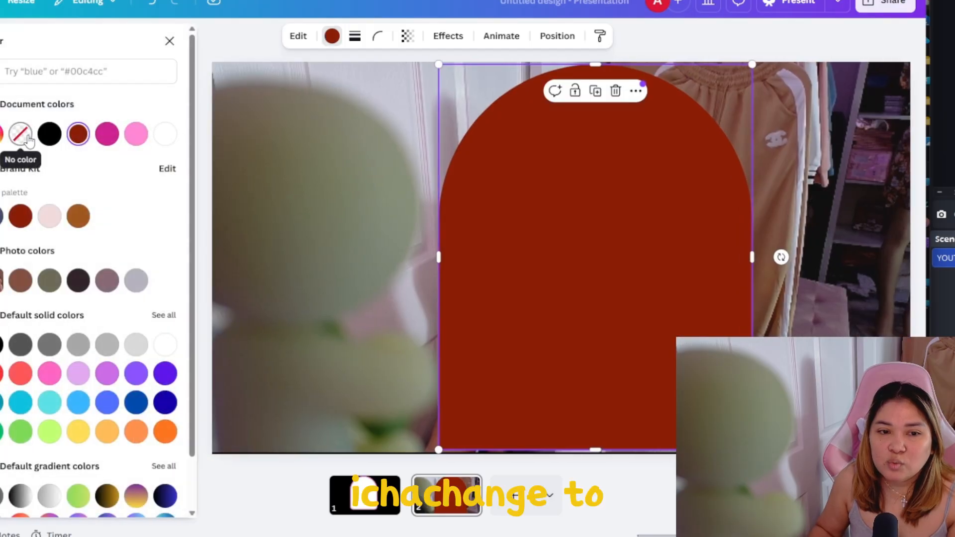
left_click(20, 134)
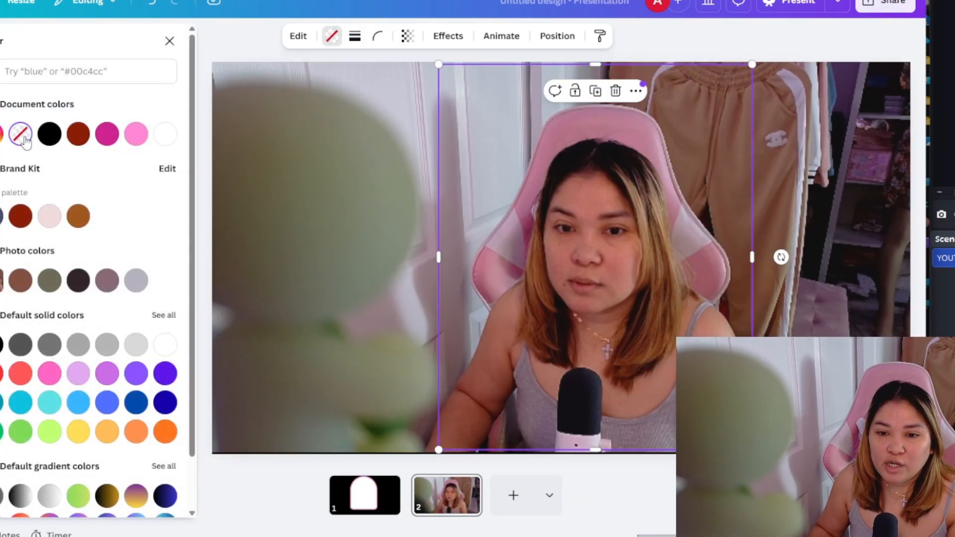
left_click(354, 38)
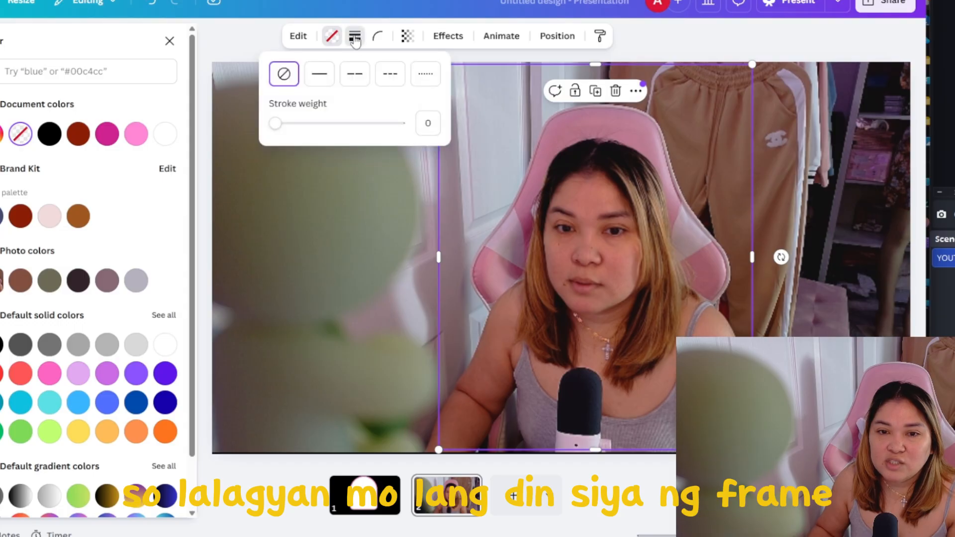
left_click(319, 75)
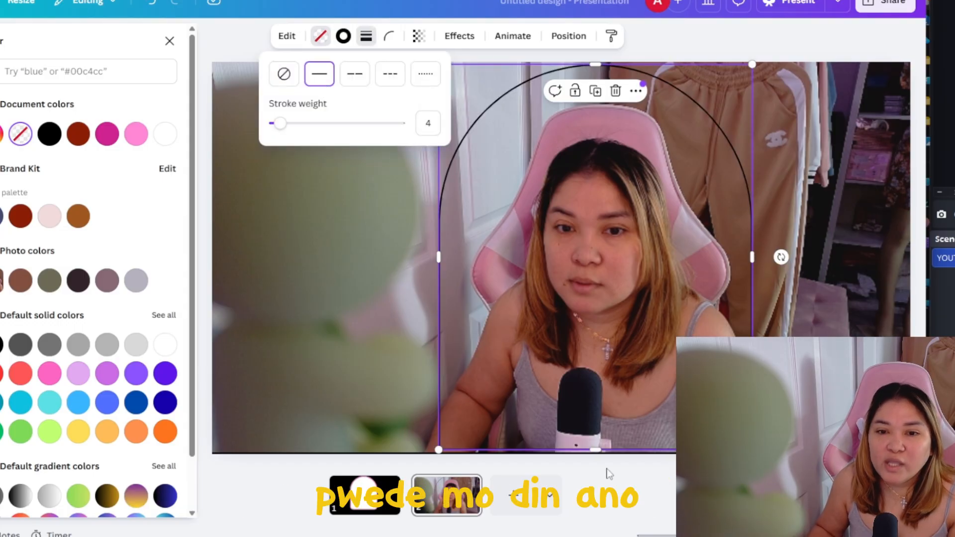
left_click(655, 497)
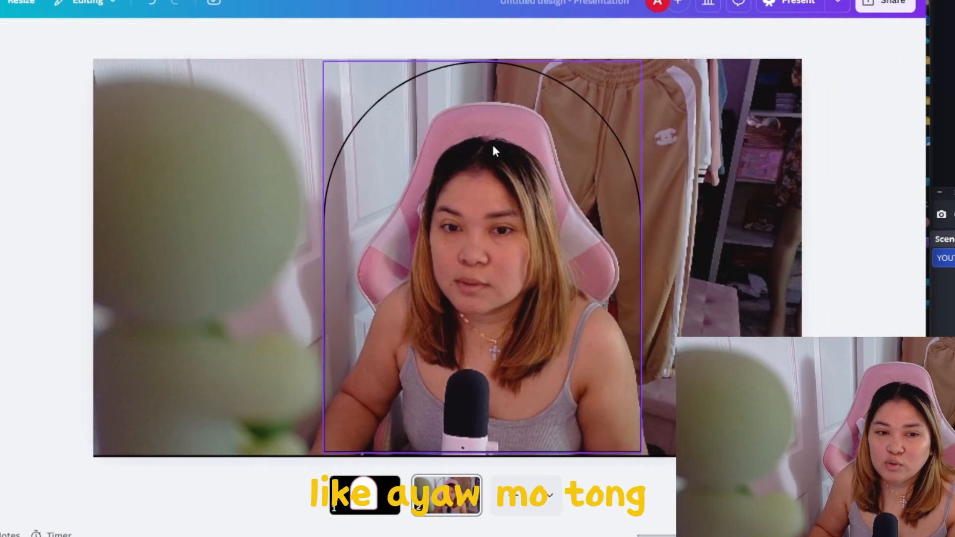
- Search the elements for "shape" without the Frames filter and show all results in the Shapes category
left_click(2, 99)
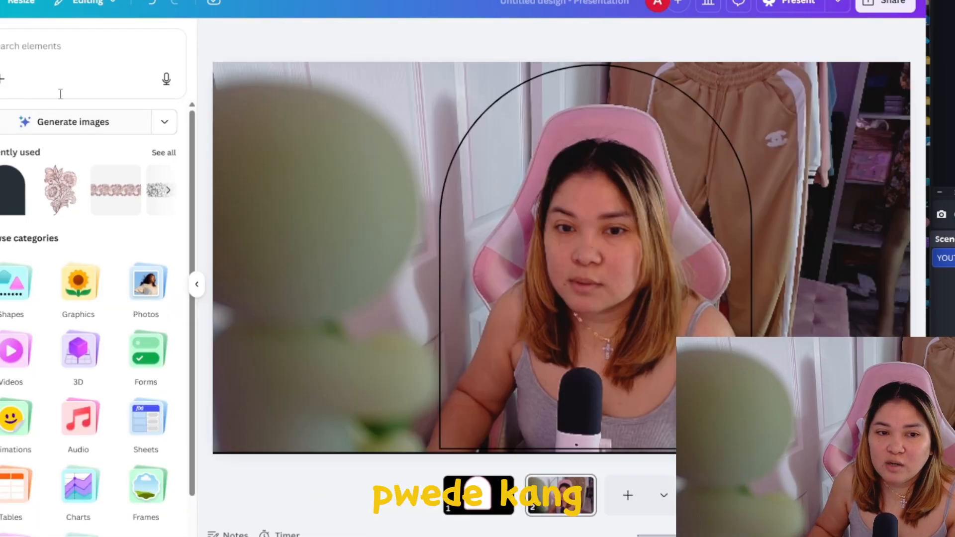
left_click(46, 61)
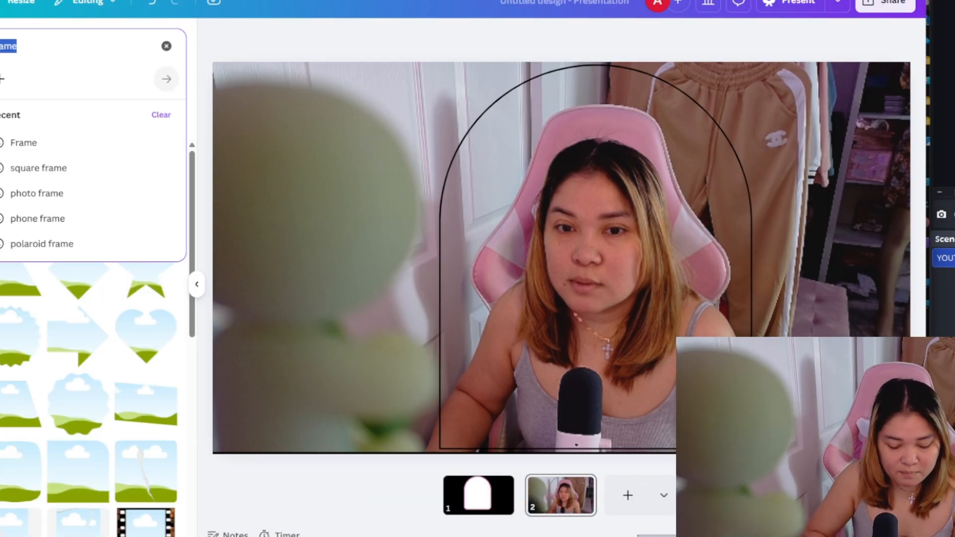
type("shap")
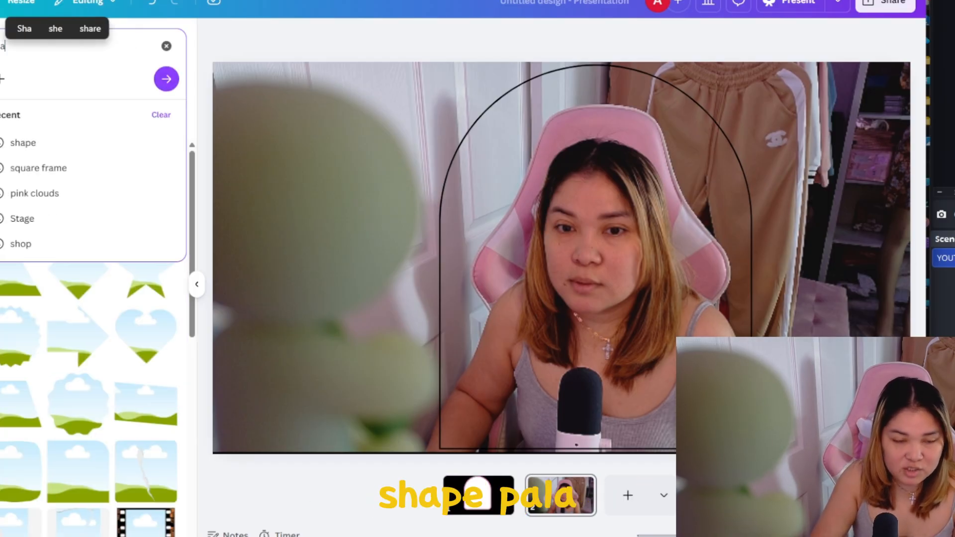
left_click(37, 146)
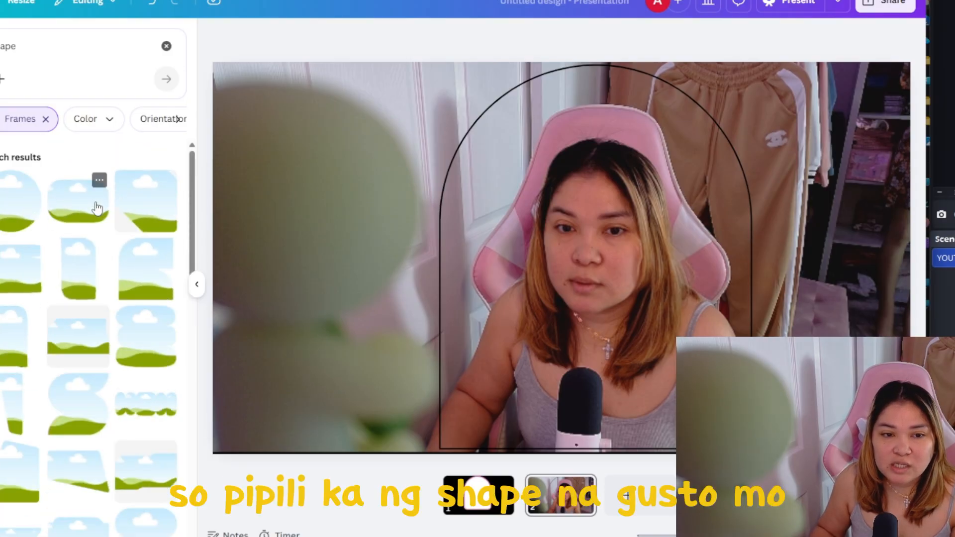
left_click(45, 119)
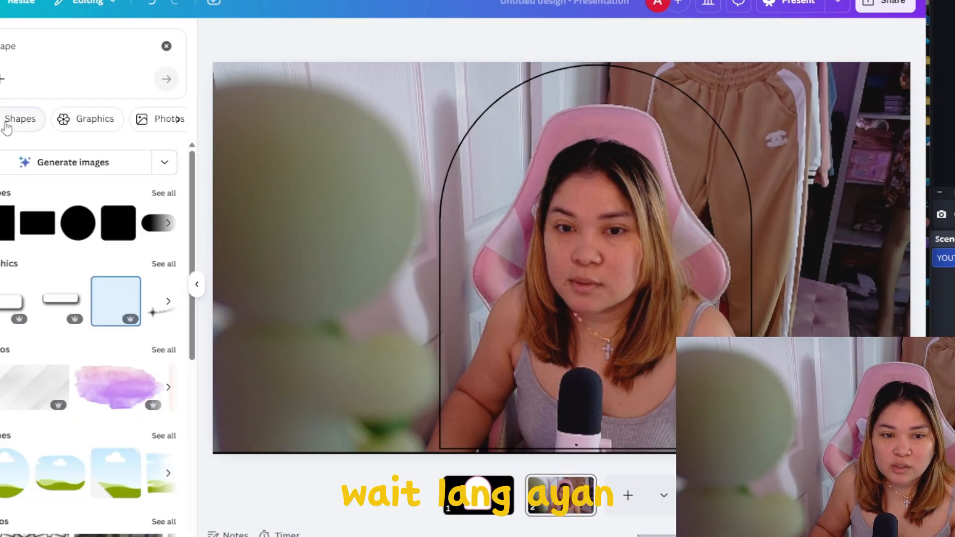
left_click(164, 193)
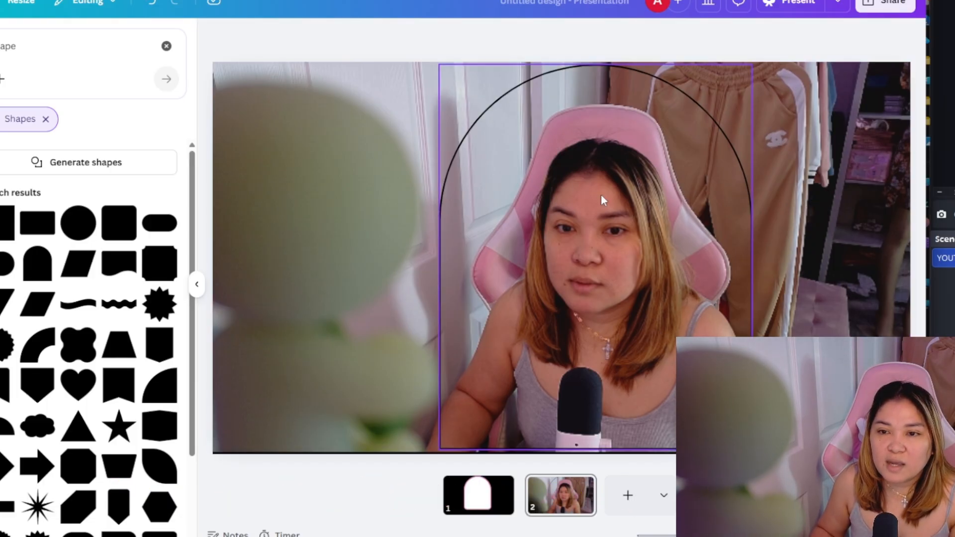
- Delete the camera screenshot behind the arch, keeping the arch on the black page
left_click(563, 255)
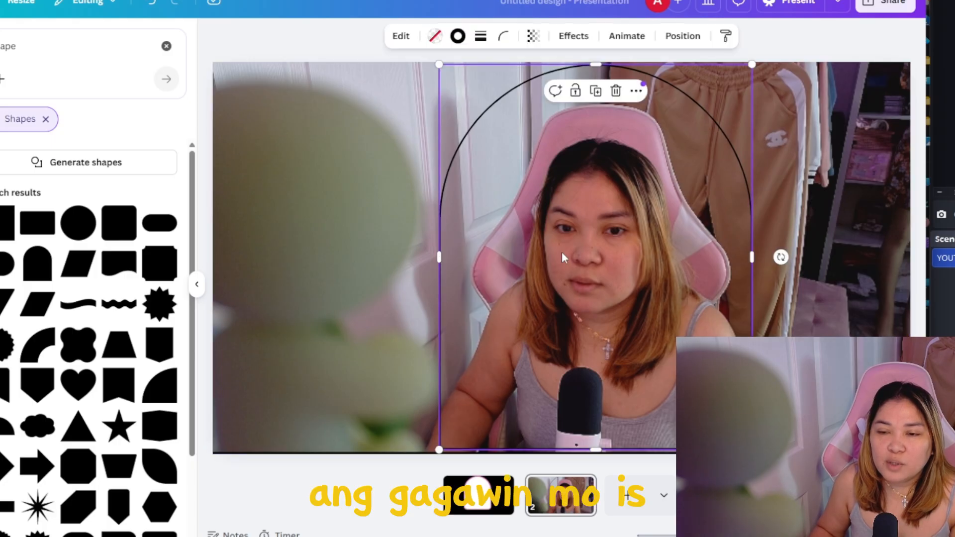
left_click(826, 227)
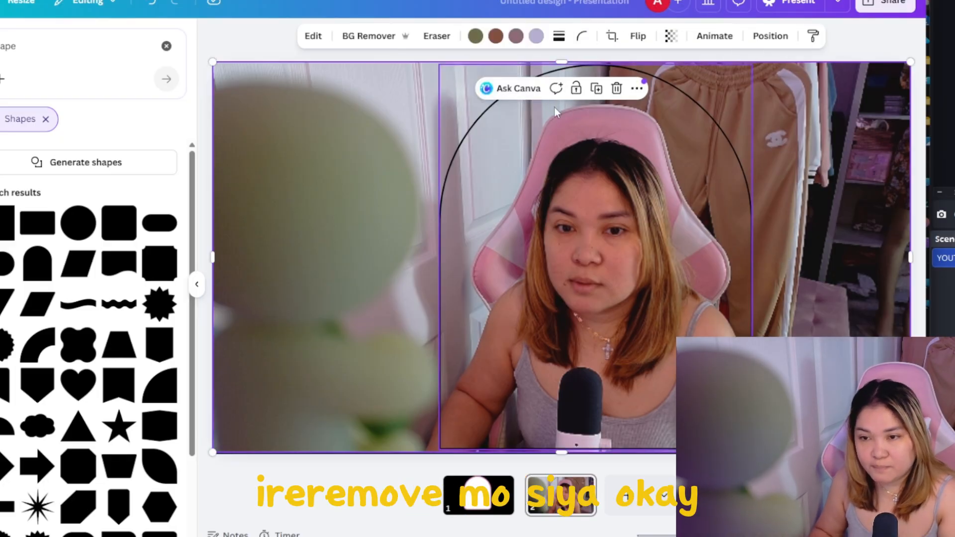
key("Delete")
- Fill the arch shape with white from the document colors
left_click(620, 230)
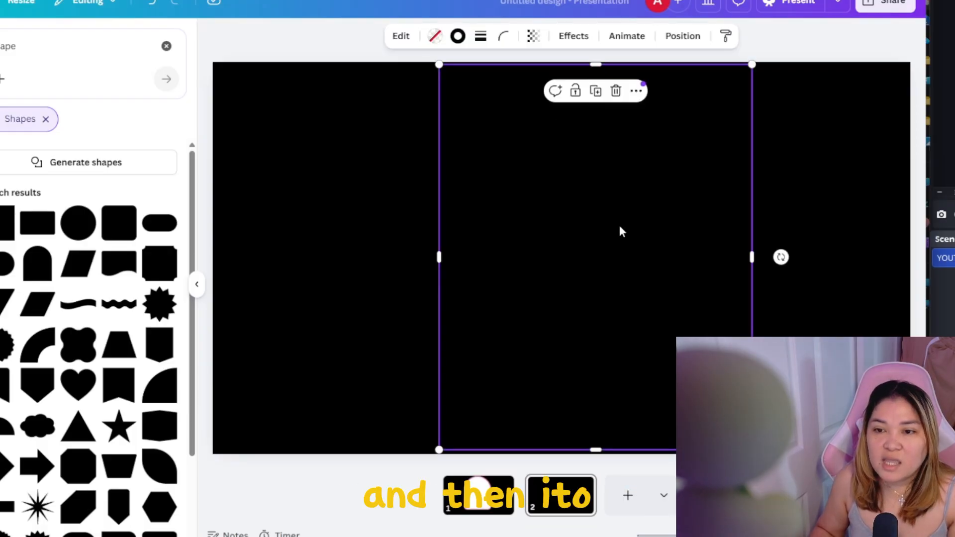
left_click(434, 37)
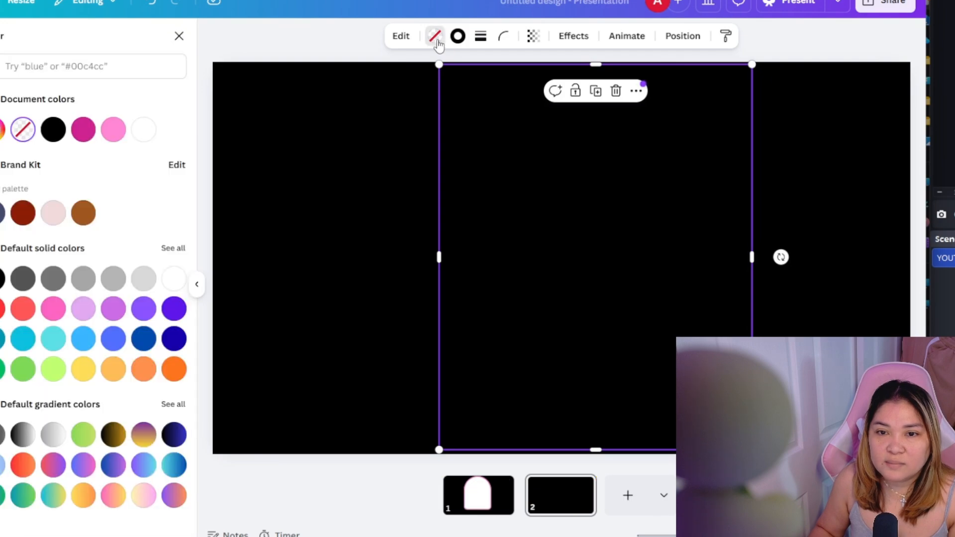
left_click(142, 130)
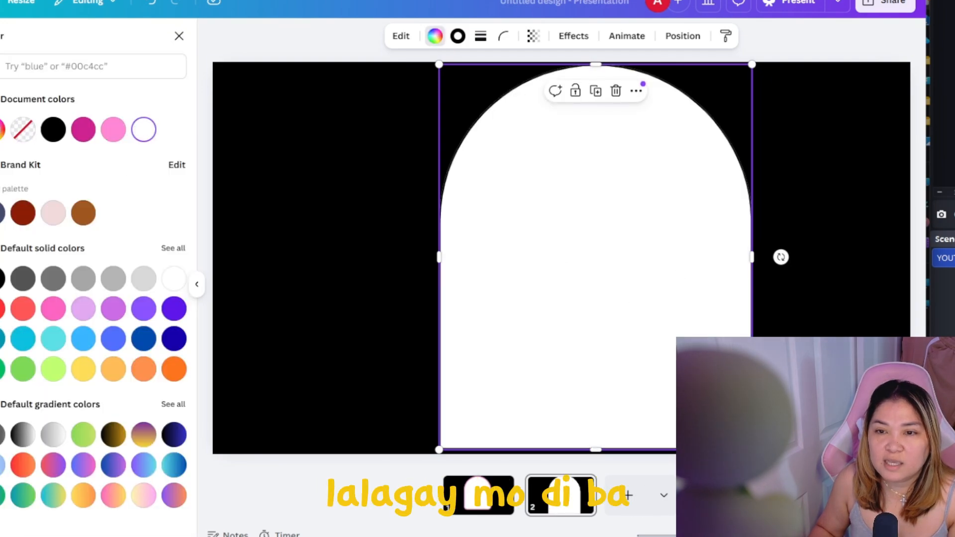
- Set the arch's stroke color to the light pink document color and its stroke weight to 17
left_click(459, 39)
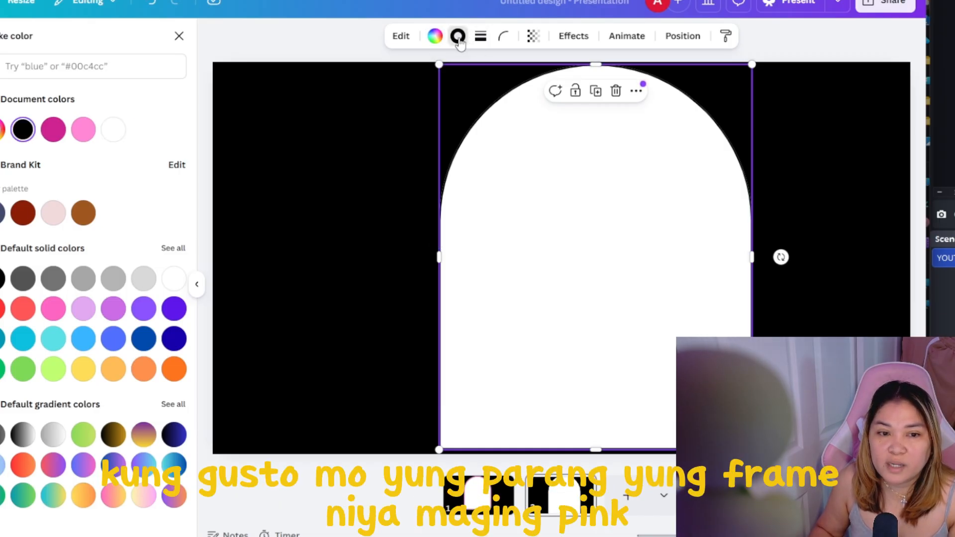
left_click(81, 129)
left_click(481, 36)
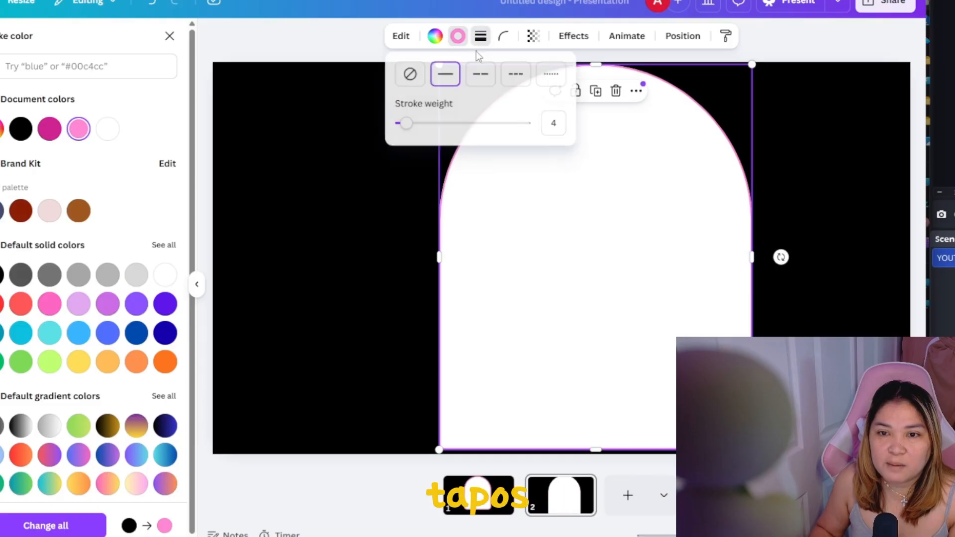
mouse_move(406, 123)
left_mouse_down()
mouse_move(431, 123)
mouse_move(426, 140)
left_mouse_up()
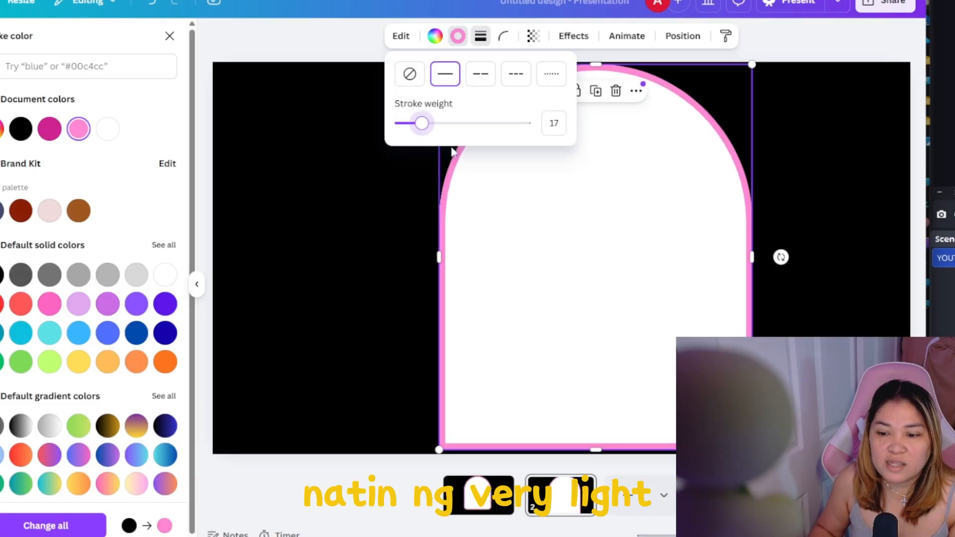
left_click(562, 96)
left_click(807, 285)
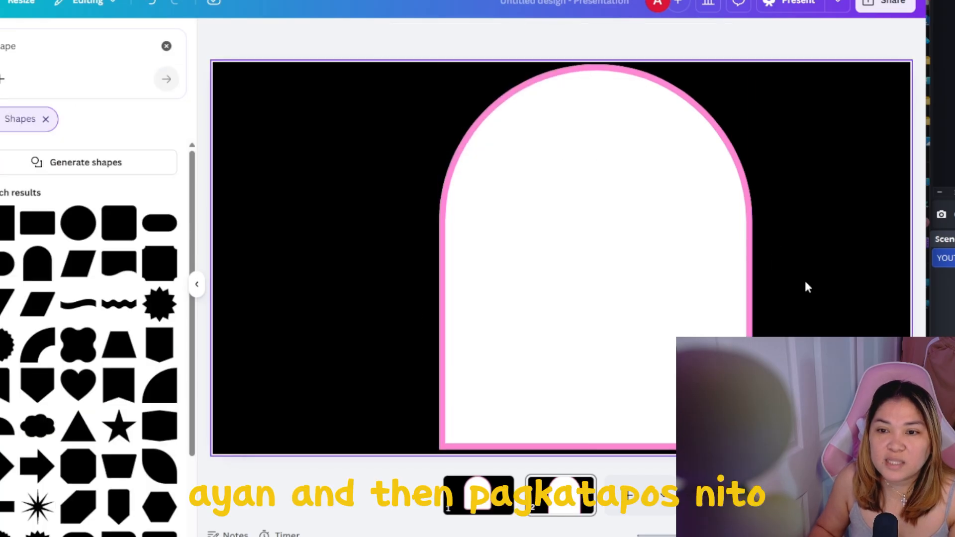
- Download only the current page (Page 2) of the design with the PDF Standard file type
left_click(893, 4)
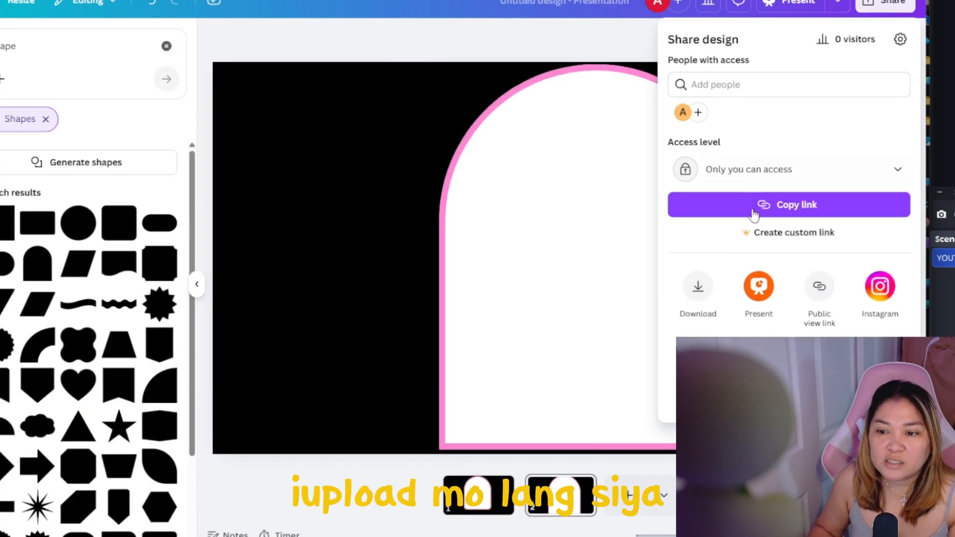
left_click(699, 294)
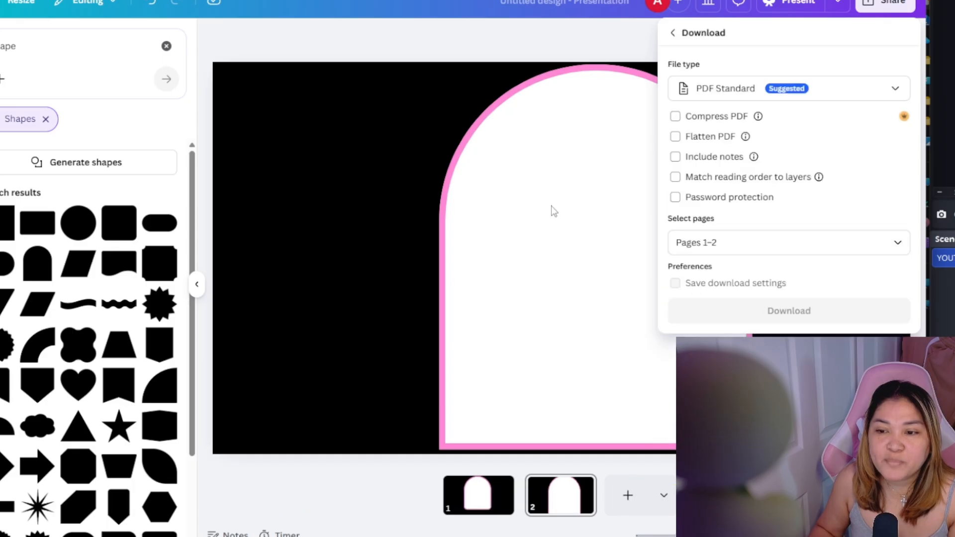
left_click(748, 246)
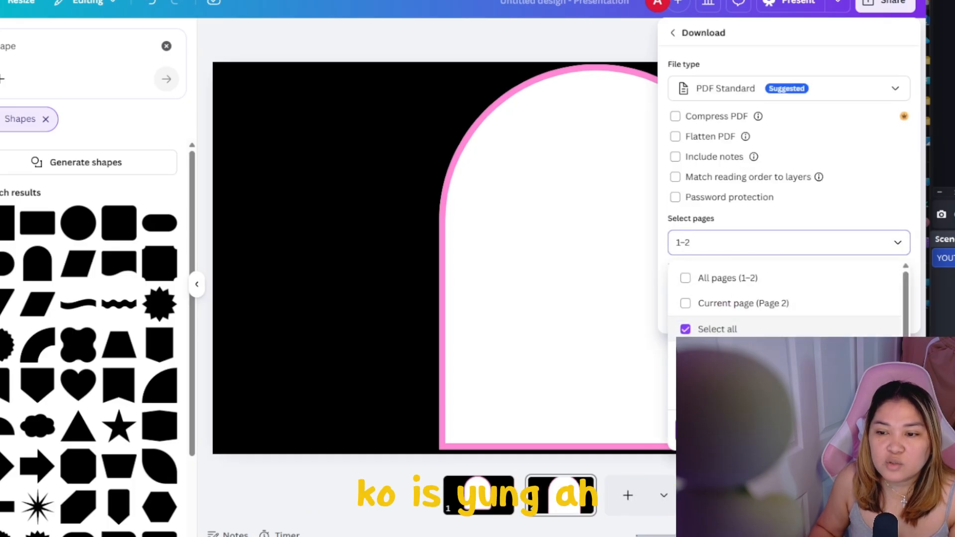
left_click(687, 304)
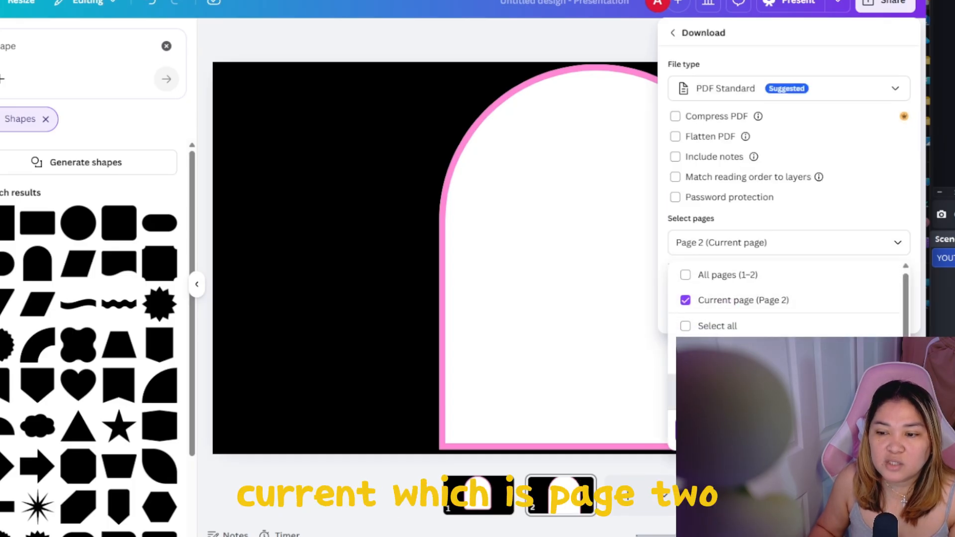
left_click(789, 430)
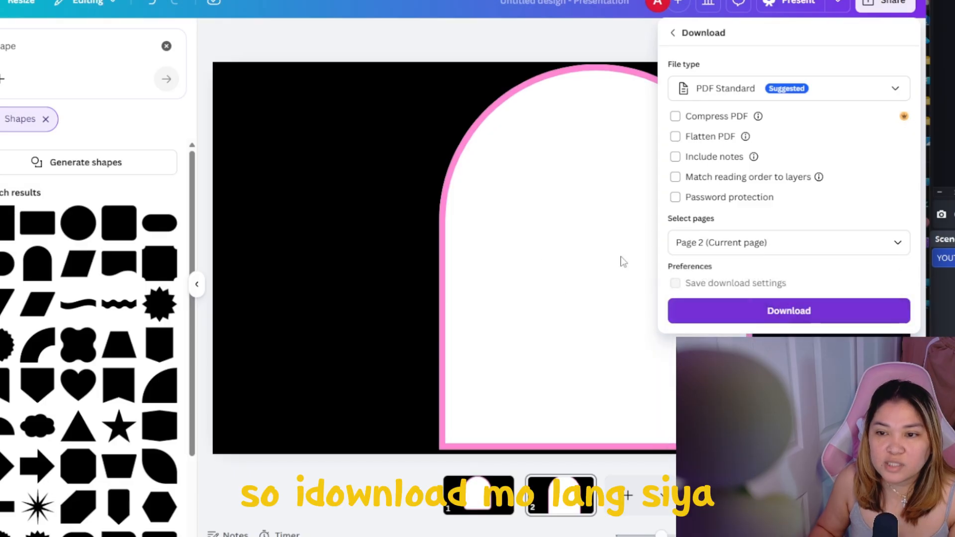
left_click(686, 311)
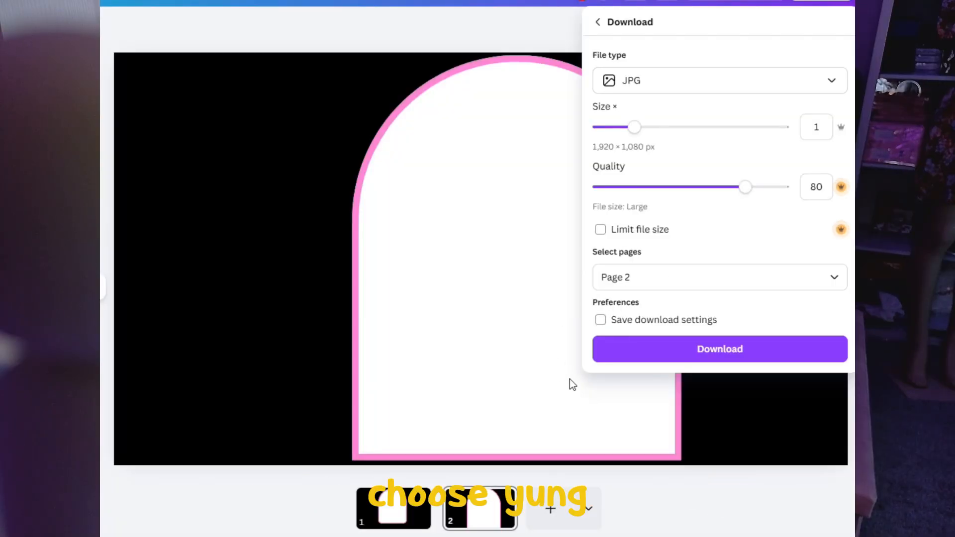
- Change the download file type to JPG and download Page 2 of the design
left_click(635, 94)
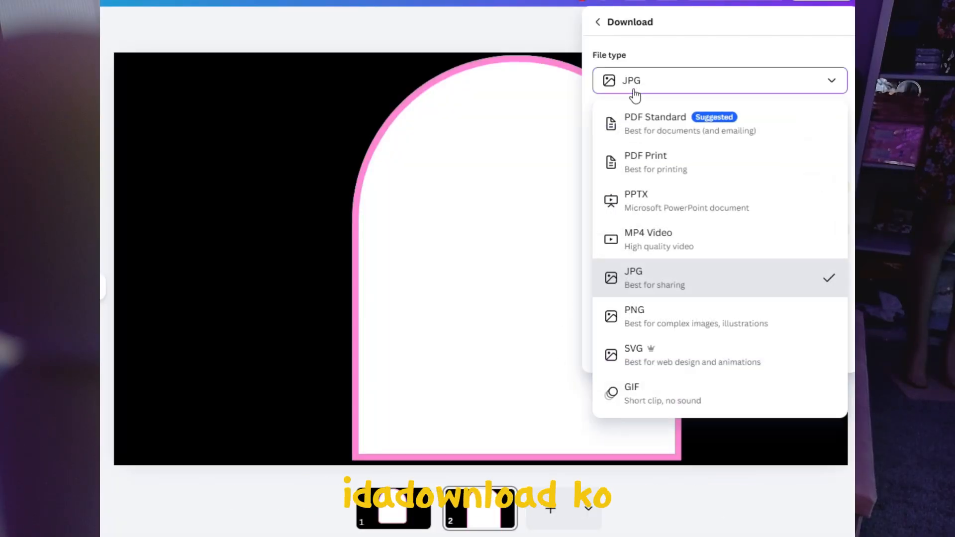
left_click(652, 119)
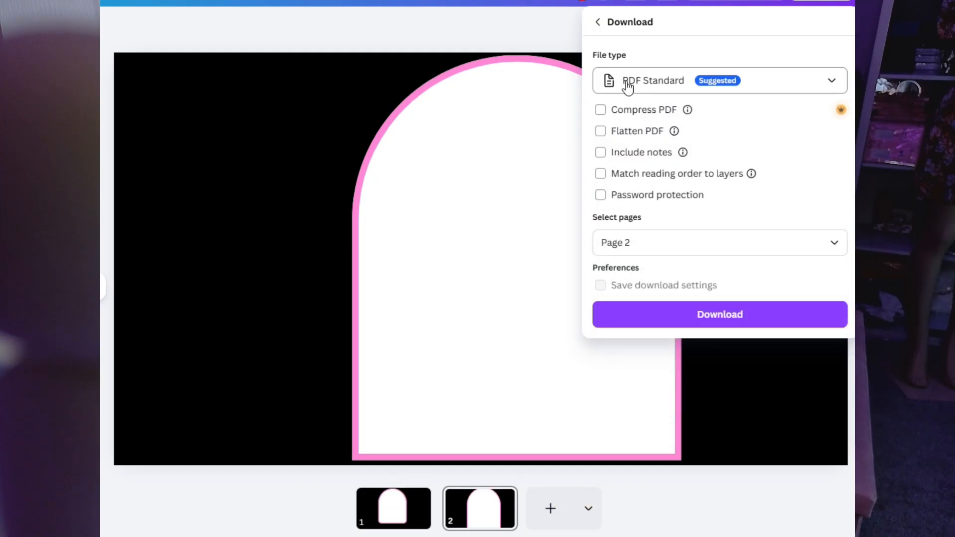
left_click(629, 87)
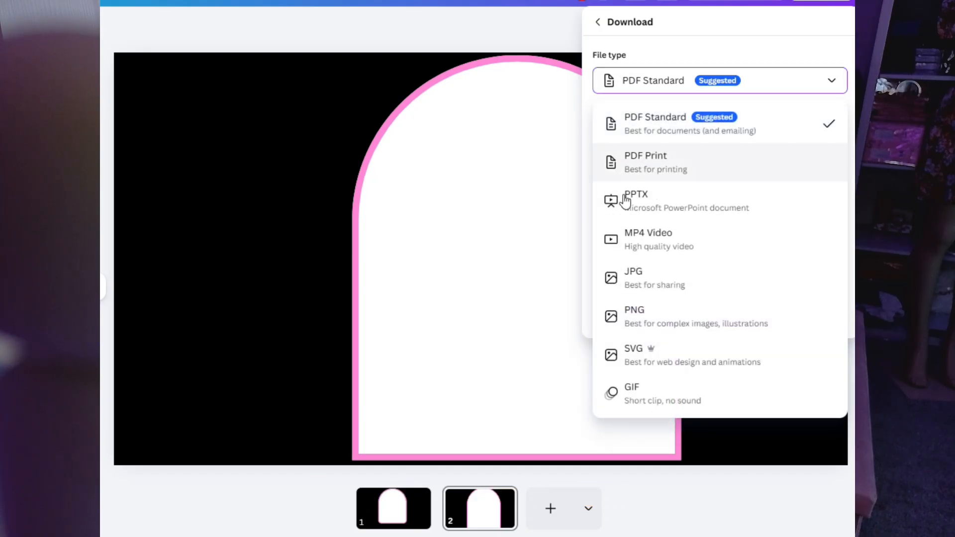
left_click(639, 287)
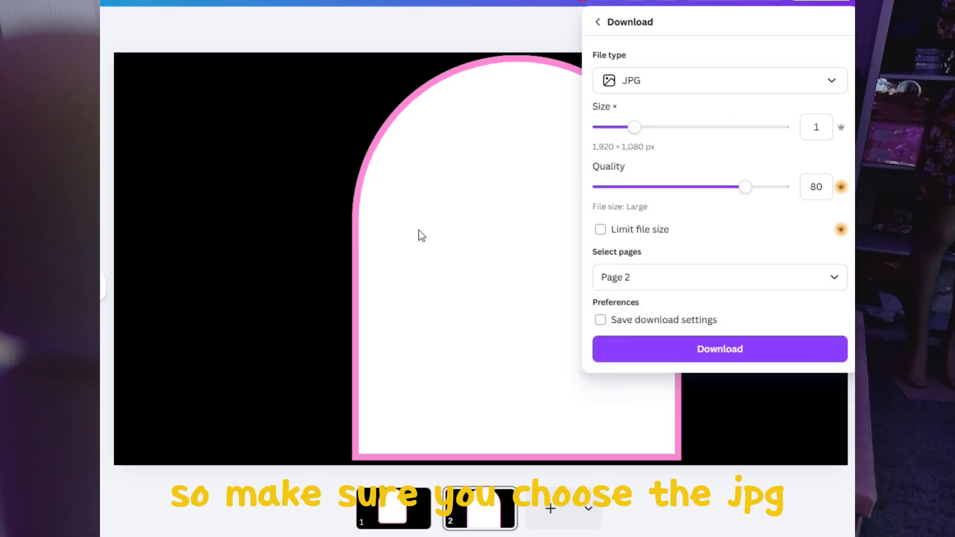
left_click(706, 356)
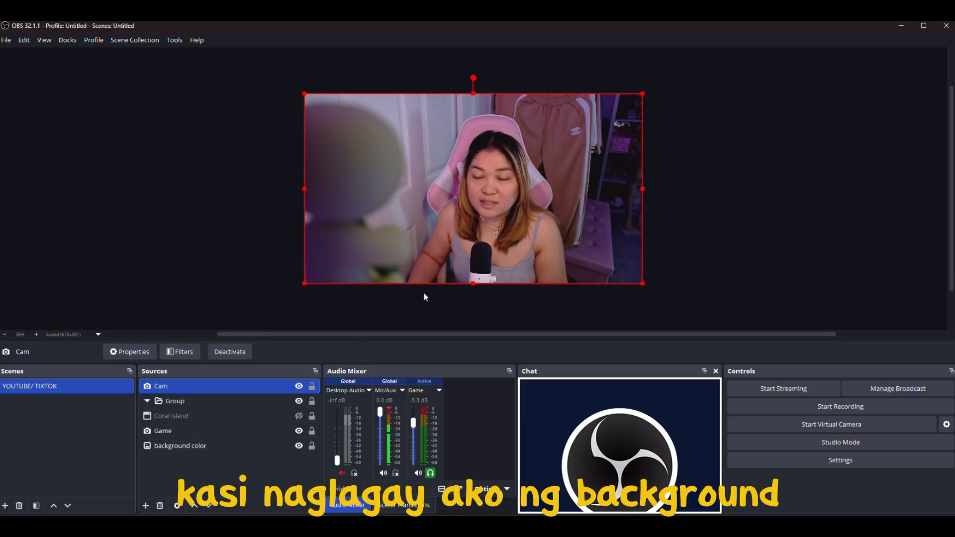
- Switch to OBS and add an Image Mask/Blend effect filter to the Cam source, keeping the suggested filter name
left_click(467, 155)
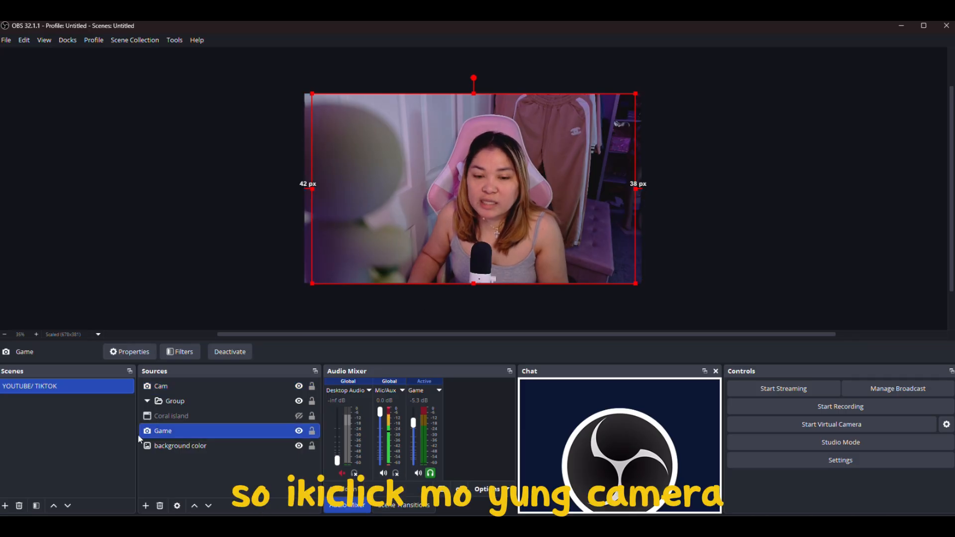
left_click(158, 388)
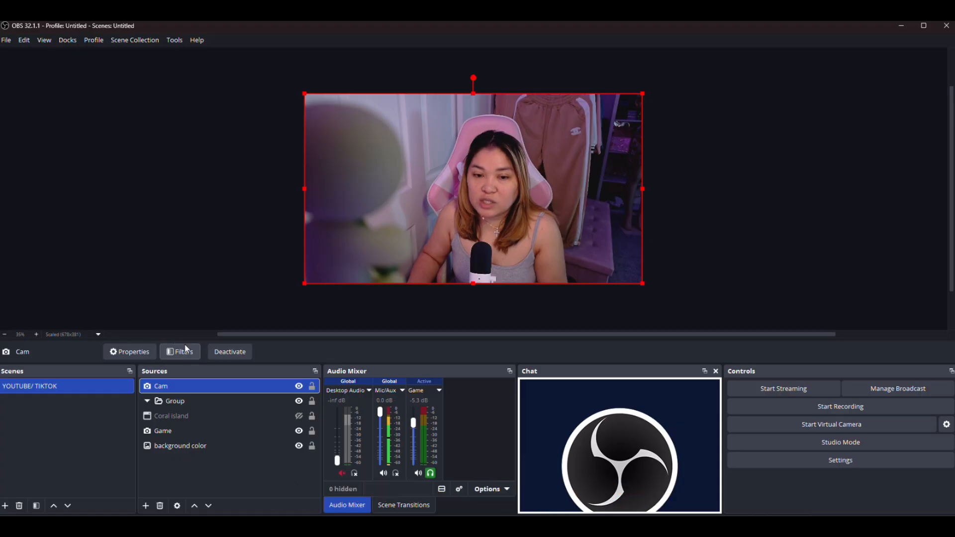
right_click(172, 387)
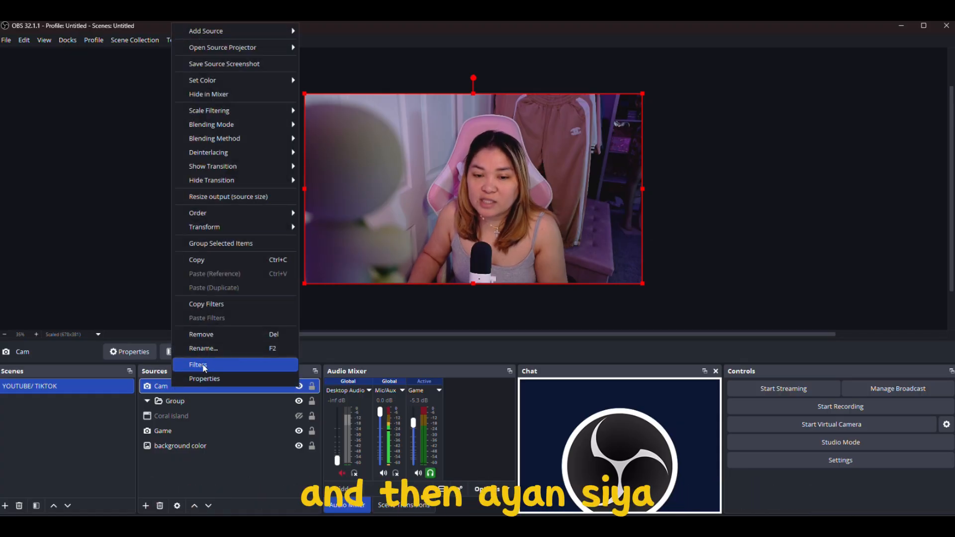
left_click(154, 391)
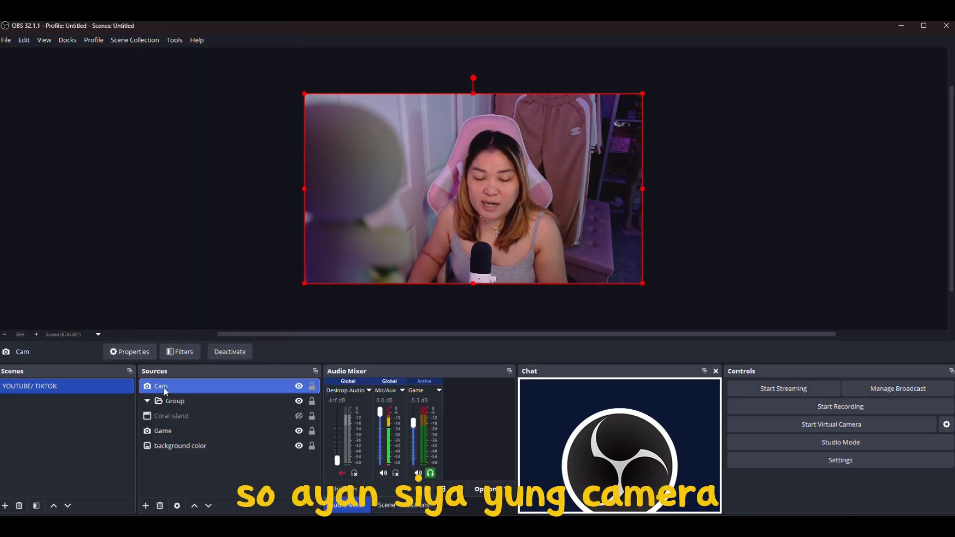
left_click(179, 353)
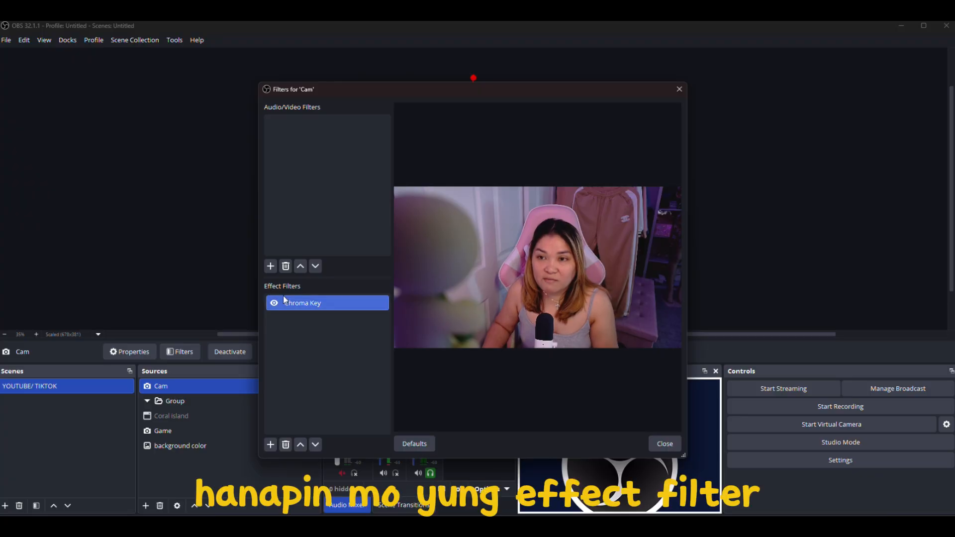
left_click(271, 444)
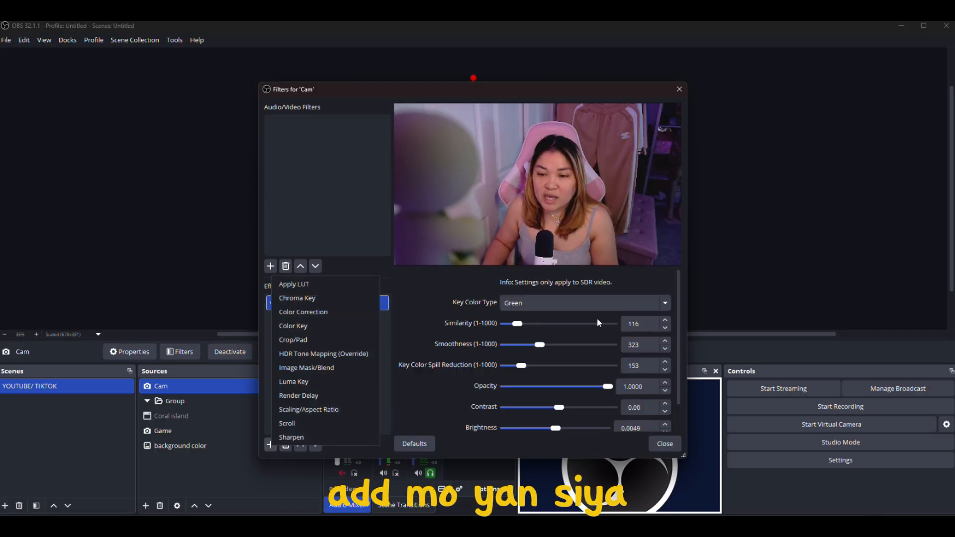
left_click(324, 372)
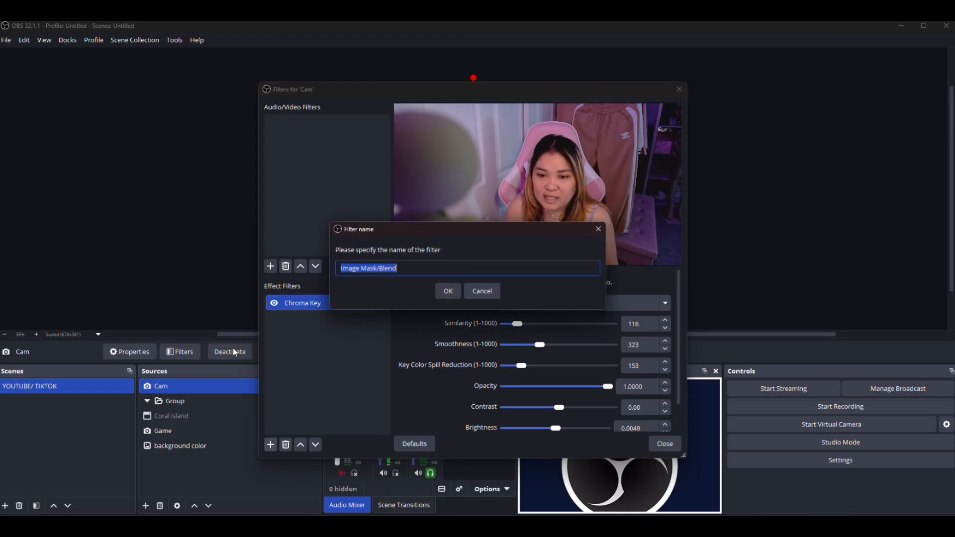
left_click(444, 293)
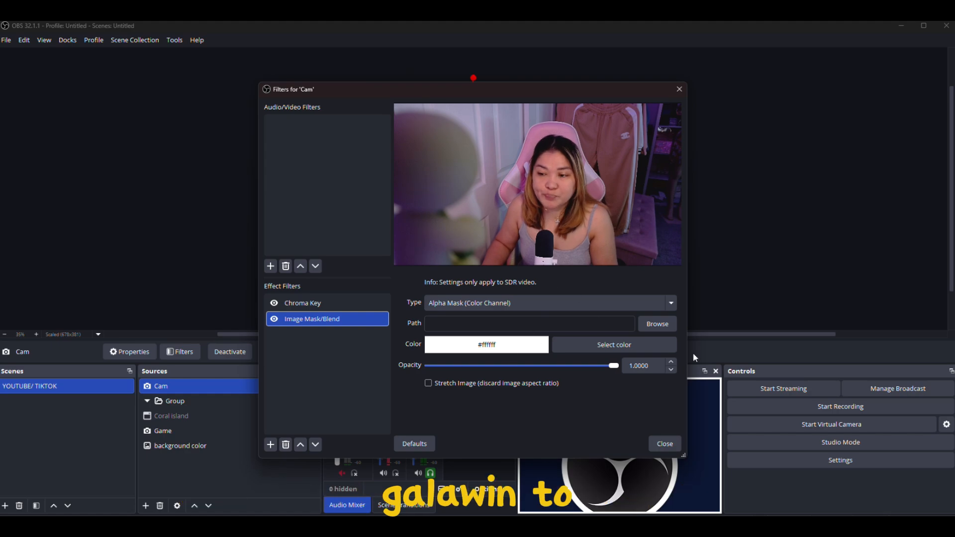
- Load the pink-bordered arch image "Untitled design" from Downloads as the mask image and close the Cam filters
left_click(658, 323)
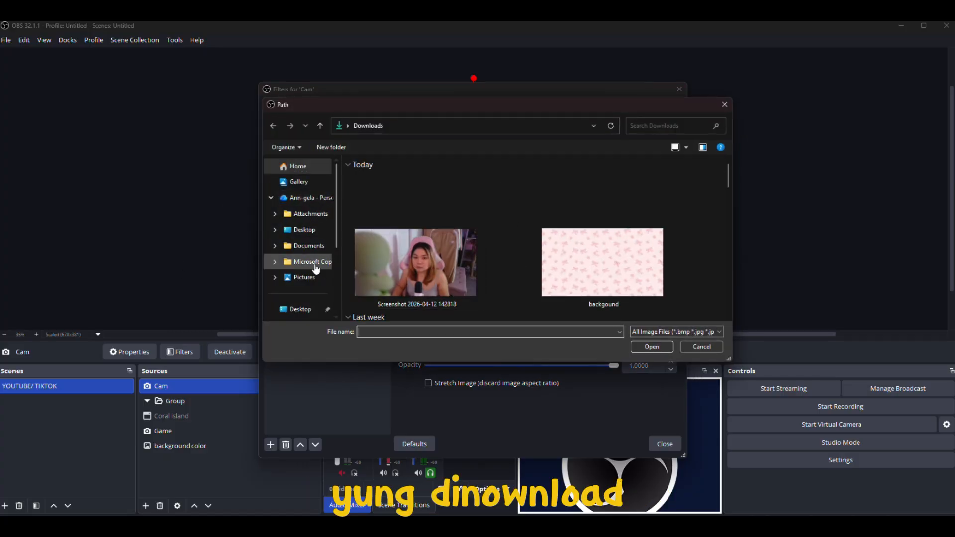
scroll(311, 266, "down", 3)
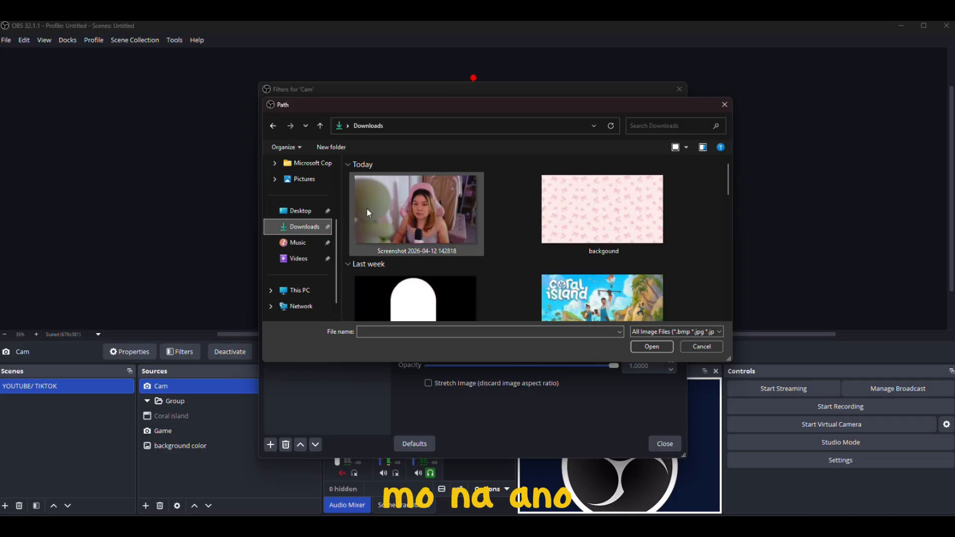
scroll(474, 250, "down", 4)
scroll(407, 275, "up", 2)
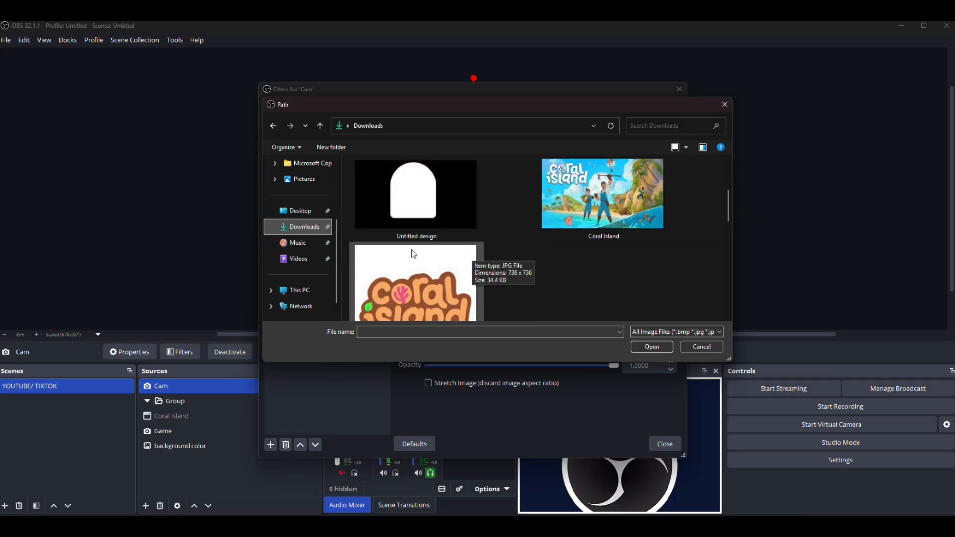
left_click(413, 209)
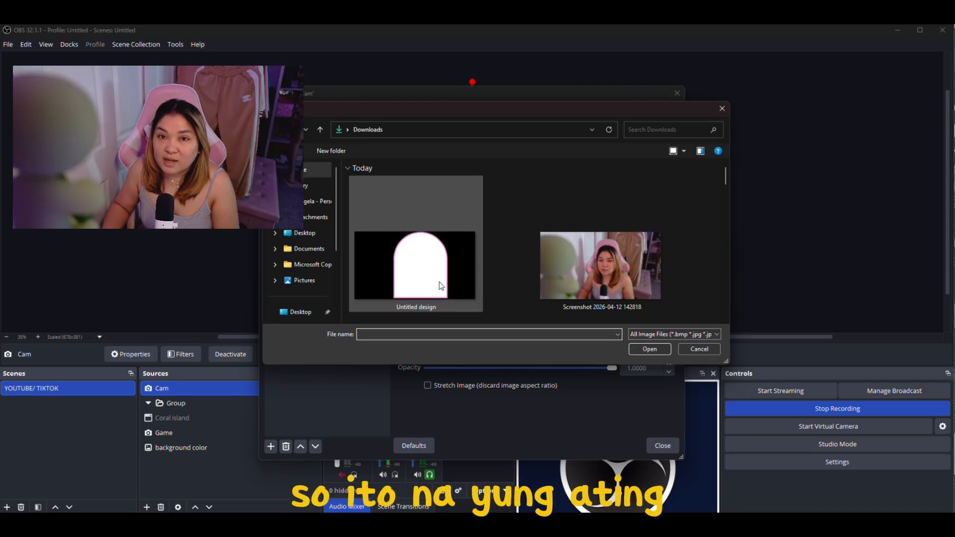
left_click(440, 286)
left_click(657, 350)
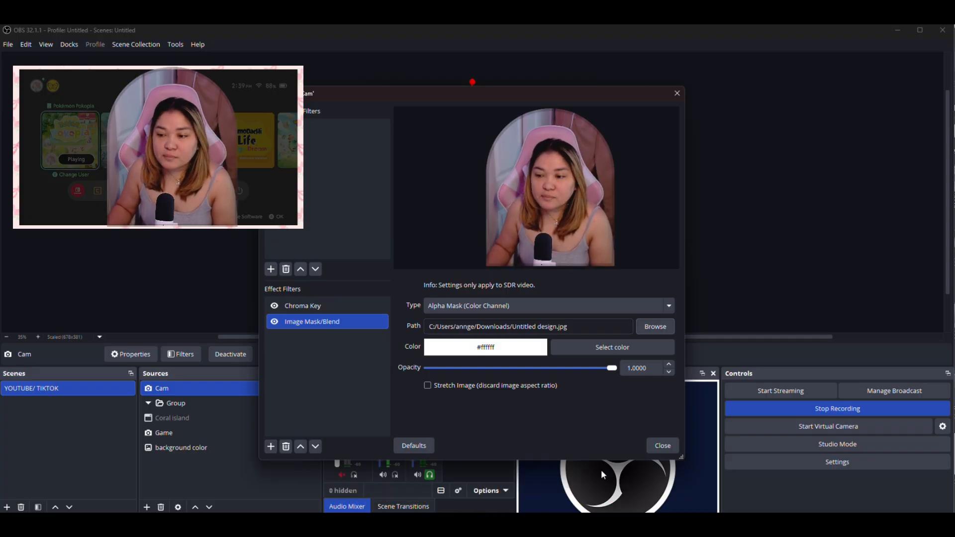
left_click(663, 446)
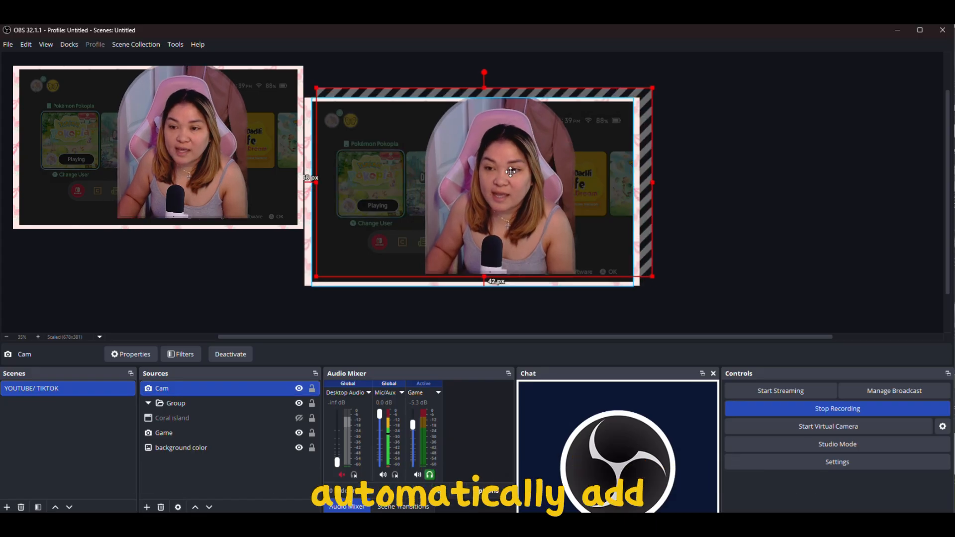